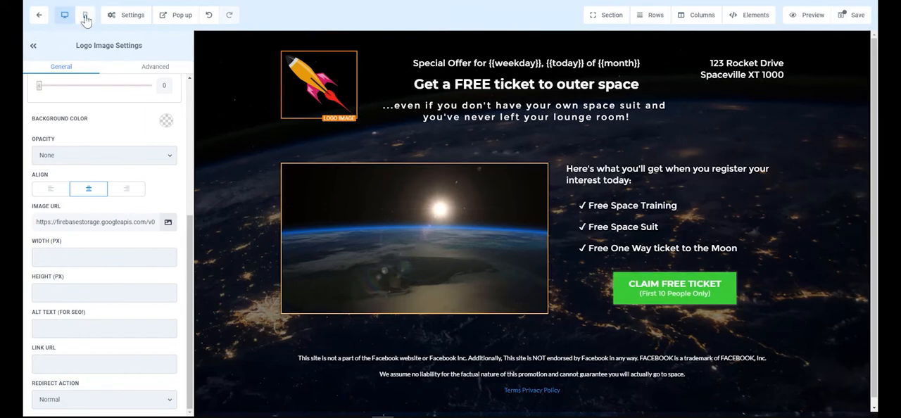
Examine the landing page's mobile layout from the logo to the footer links, and compare it with the desktop layout
left_click(85, 15)
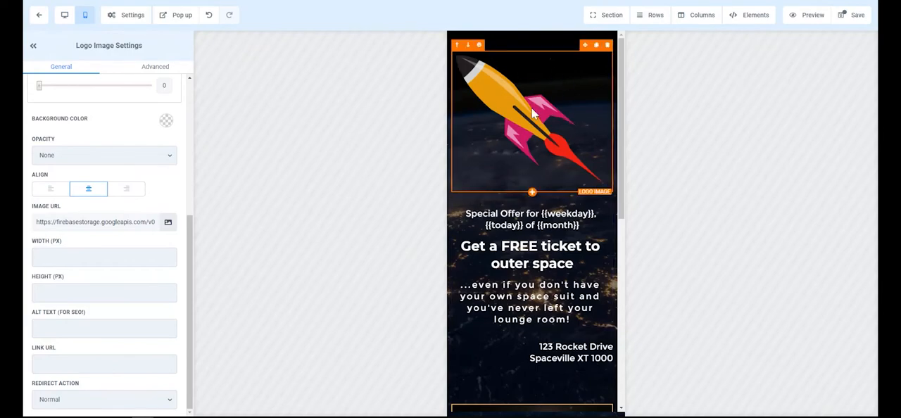
scroll(505, 152, "down", 5)
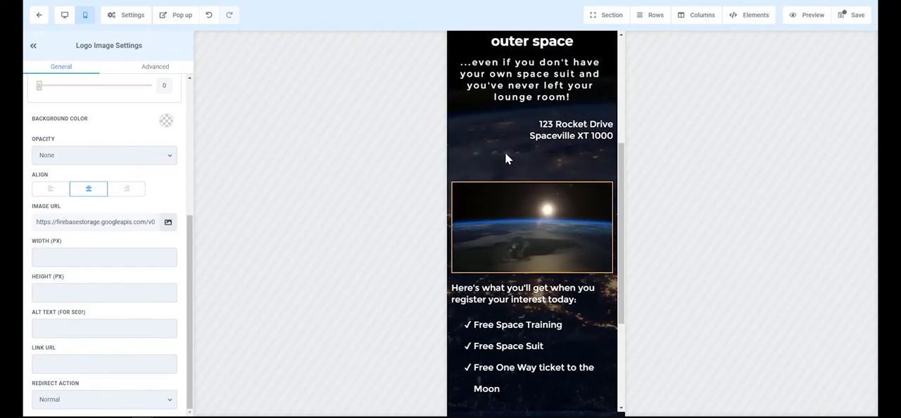
scroll(505, 152, "down", 4)
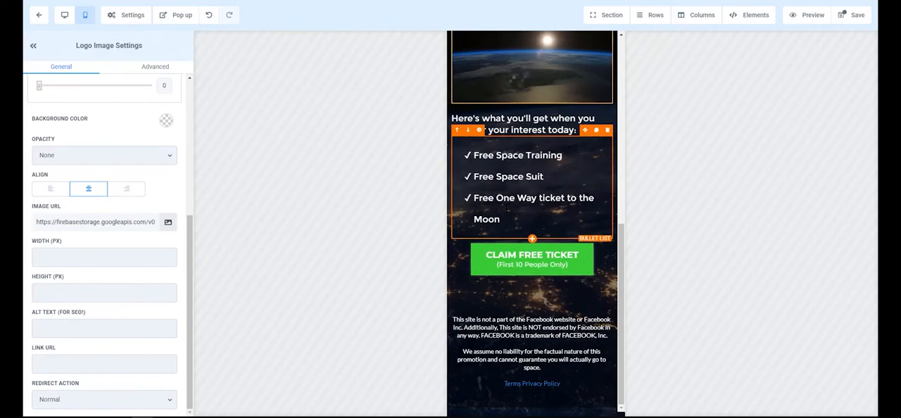
scroll(532, 223, "up", 9)
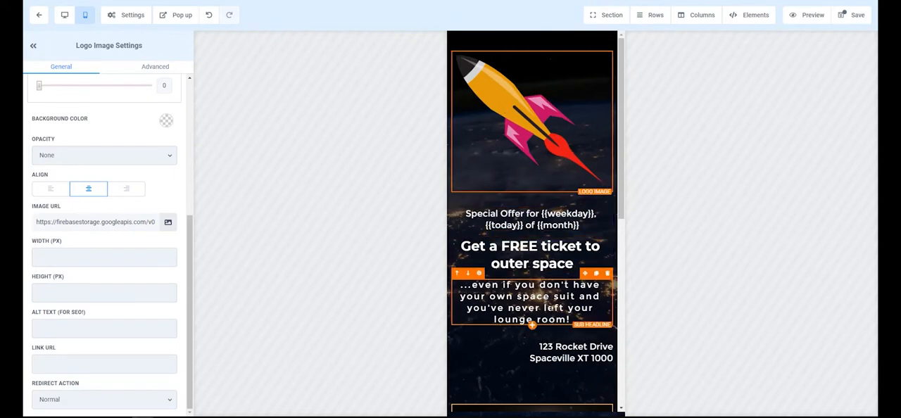
left_click(63, 19)
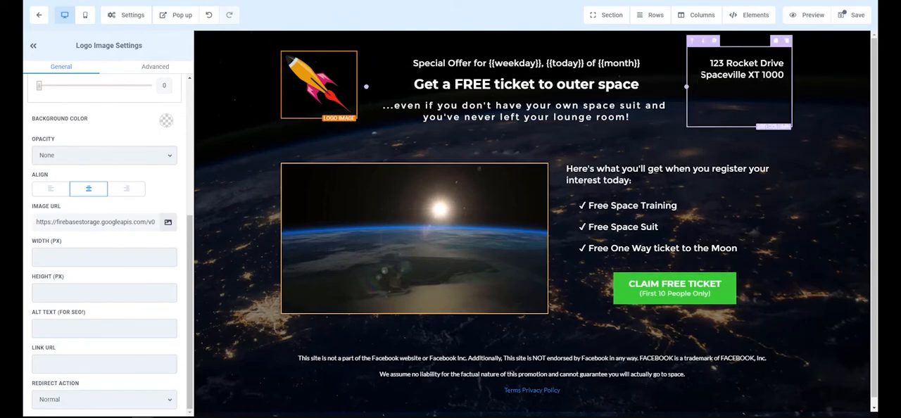
left_click(85, 14)
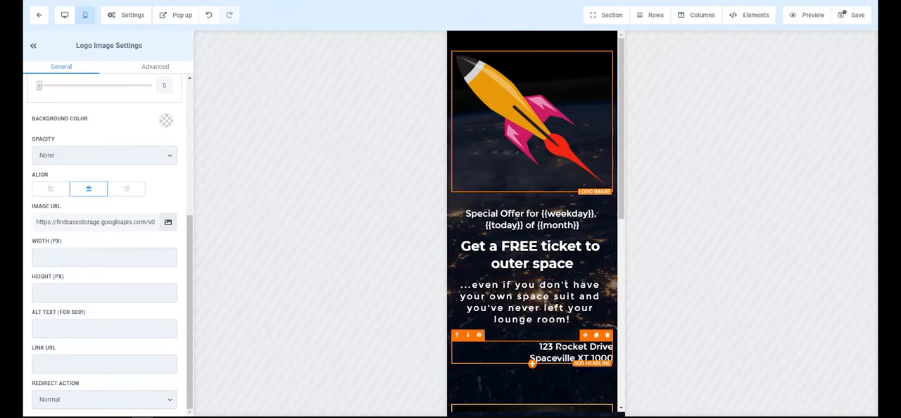
scroll(538, 307, "down", 3)
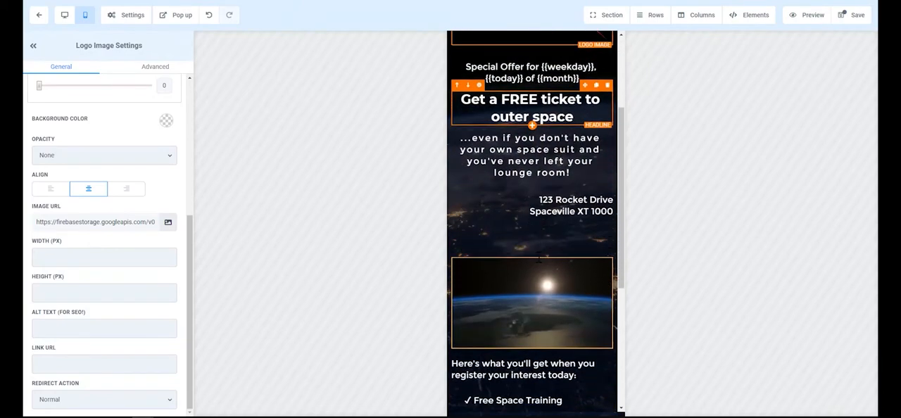
scroll(538, 308, "down", 2)
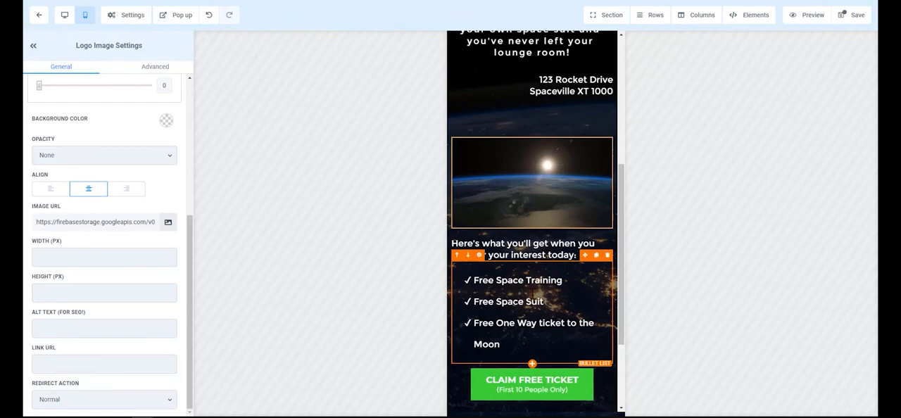
scroll(534, 294, "up", 5)
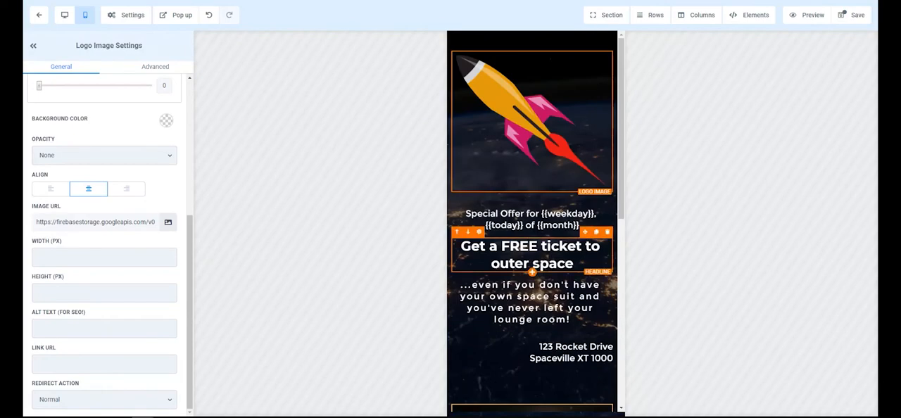
left_click(64, 15)
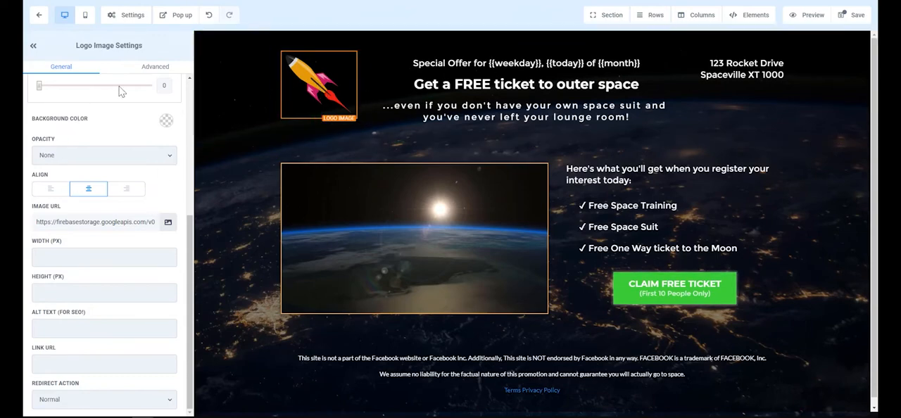
Try limiting the logo image's visibility to desktop only, and restore its visibility on mobile
left_click(156, 67)
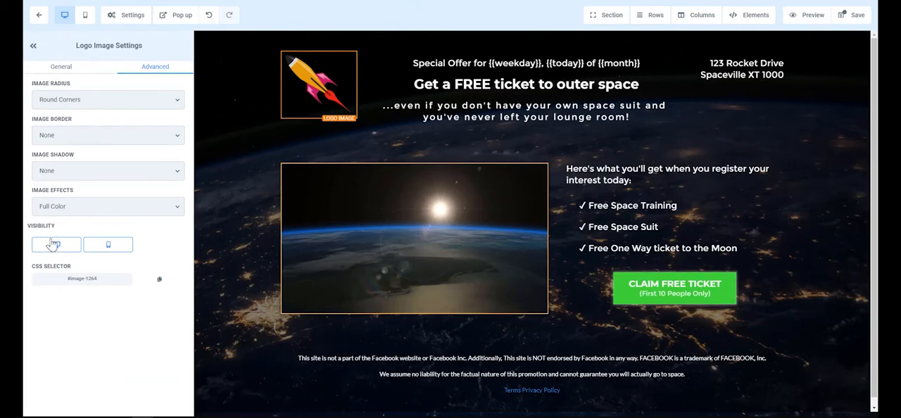
left_click(110, 249)
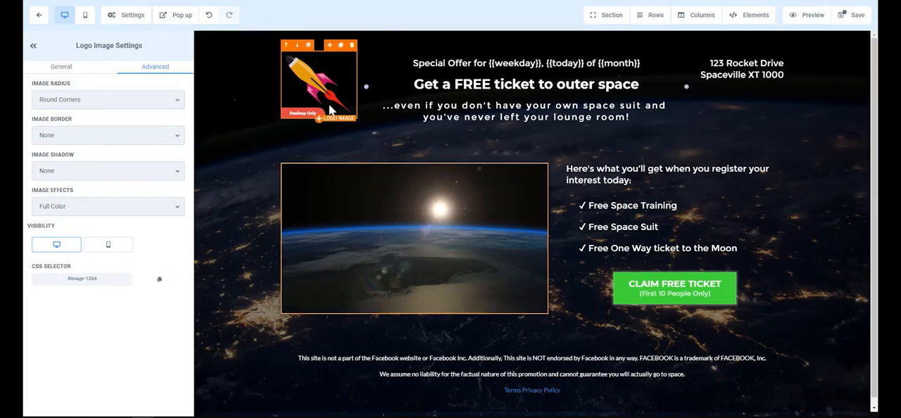
left_click(113, 249)
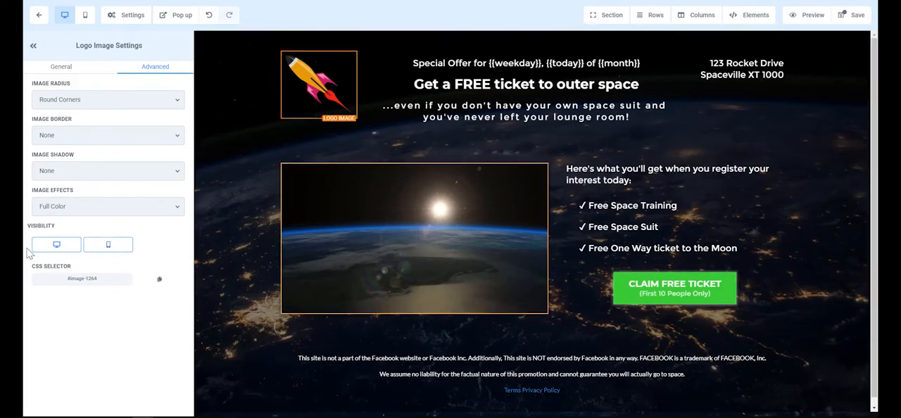
Try making the logo image mobile only, check it in the mobile view, and restore its desktop visibility
left_click(57, 248)
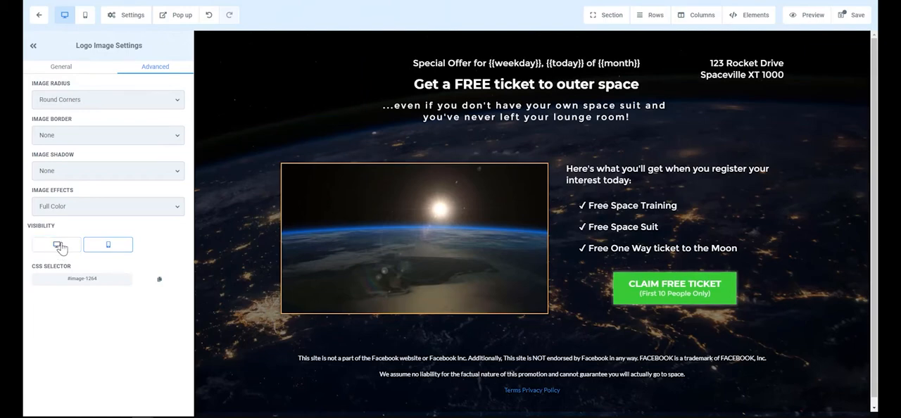
left_click(83, 16)
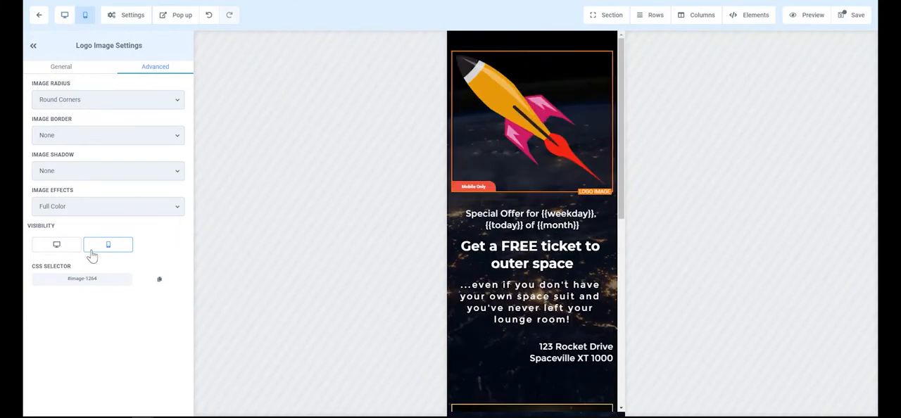
left_click(57, 245)
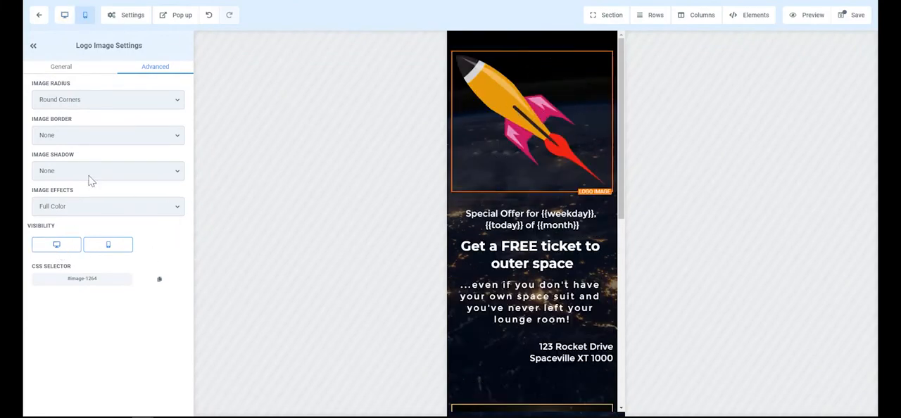
left_click(64, 15)
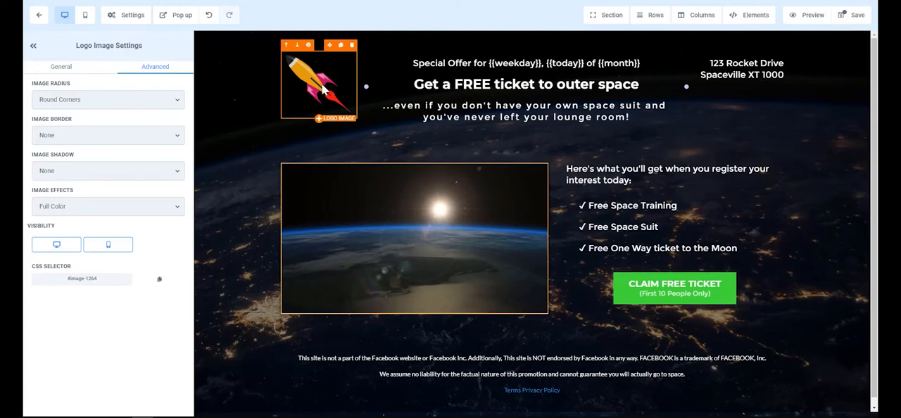
Duplicate the rocket logo image and set the original logo's width to 50 px
left_click(342, 46)
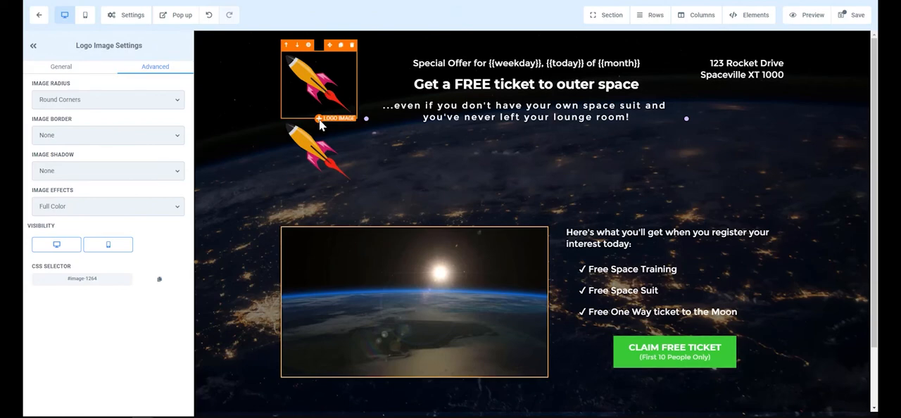
left_click(59, 68)
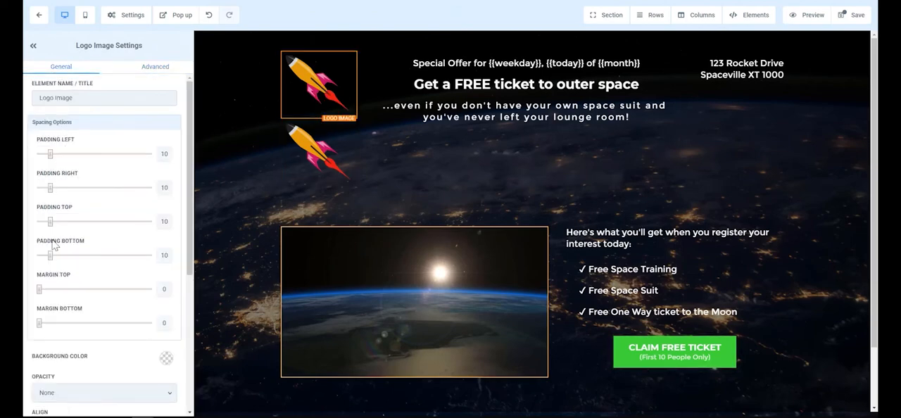
scroll(50, 305, "down", 3)
scroll(50, 305, "down", 1)
left_click(54, 350)
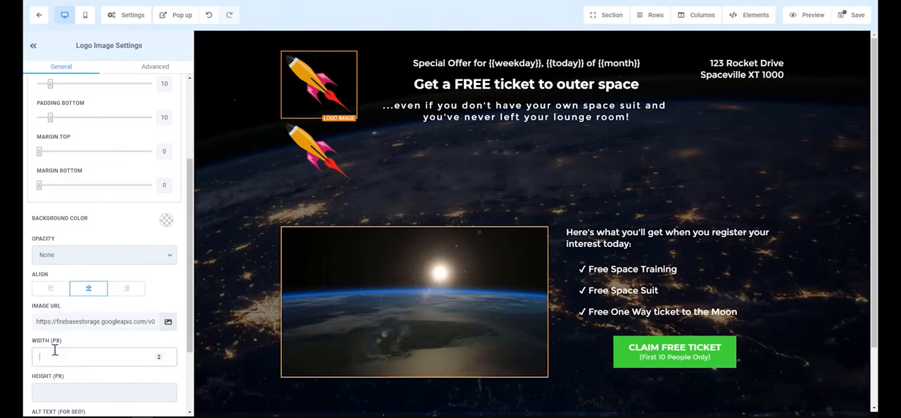
type("50")
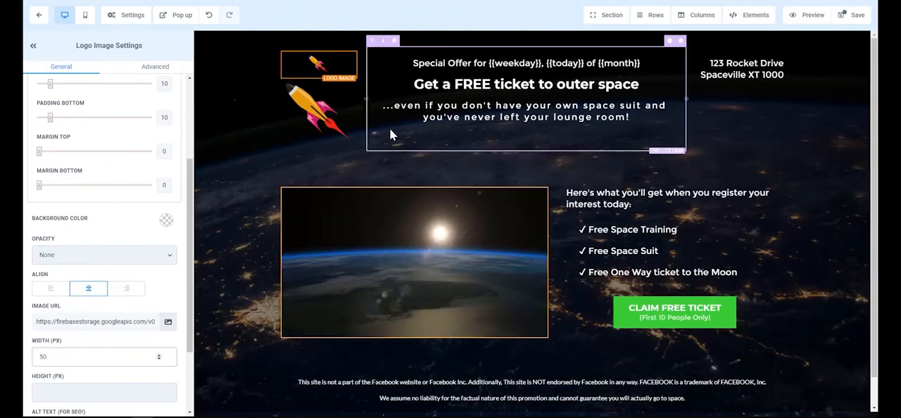
Make the small 50 px logo visible on mobile only and the full-size logo visible on desktop only
left_click(322, 66)
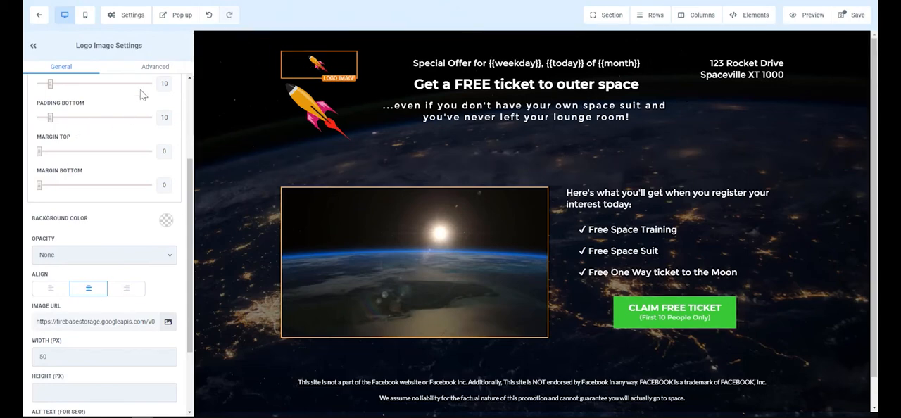
left_click(144, 69)
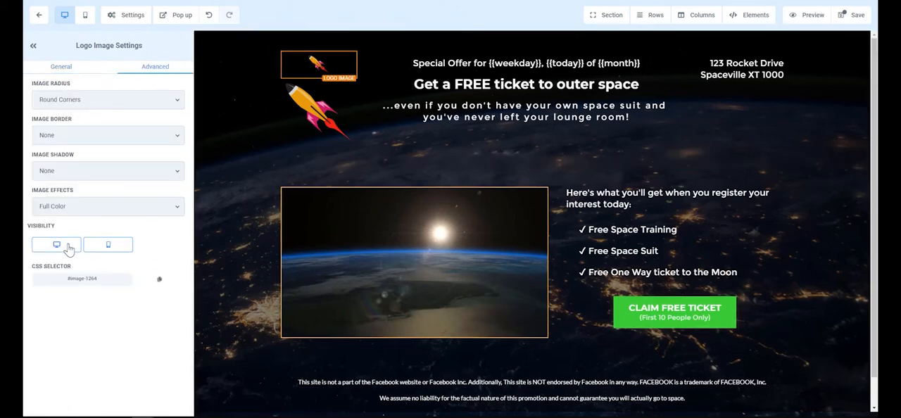
left_click(60, 245)
left_click(77, 248)
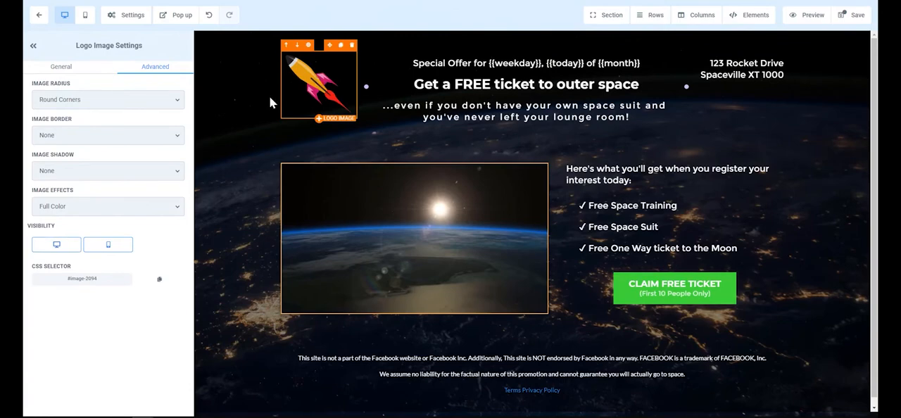
left_click(115, 246)
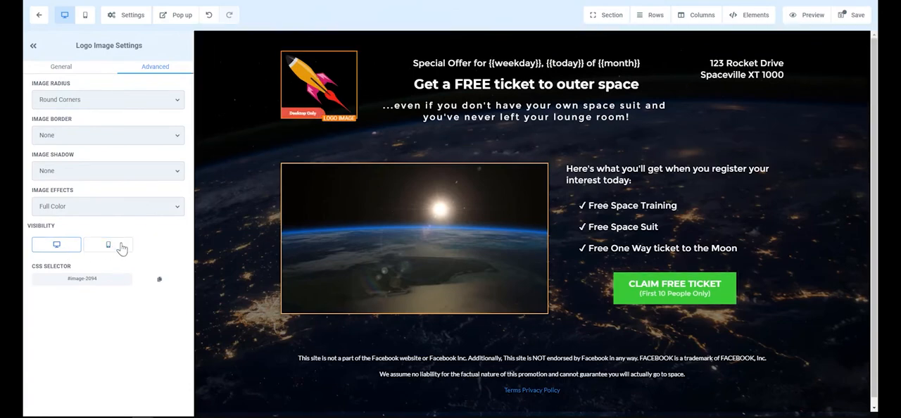
Compare which logo the page shows in the mobile view and in the desktop view
left_click(85, 16)
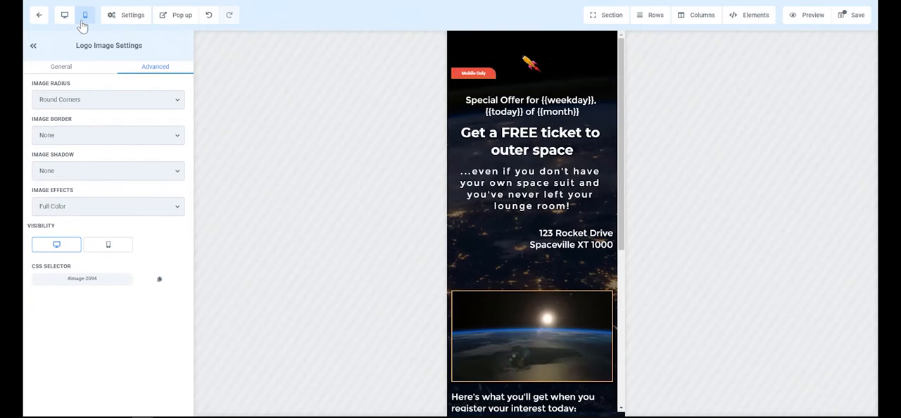
left_click(65, 16)
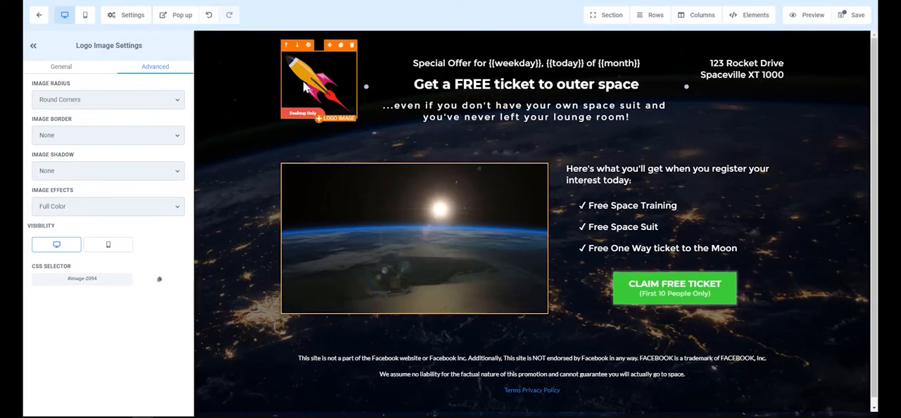
left_click(86, 16)
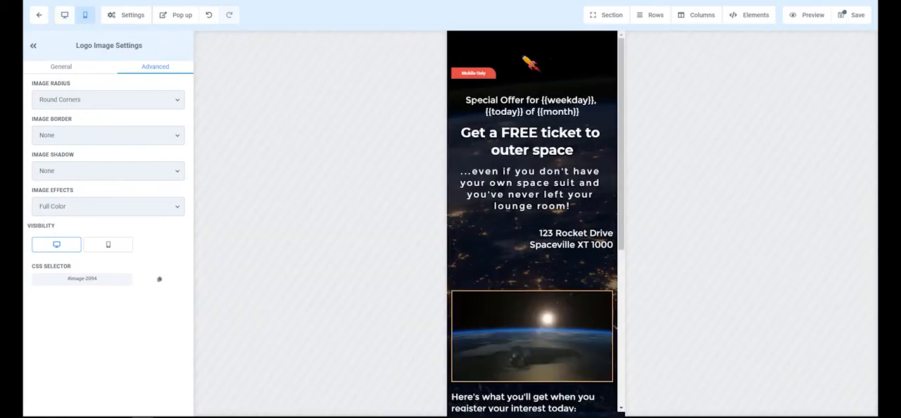
Delete the small mobile-only logo and make the remaining full-size logo visible on mobile again
left_click(531, 65)
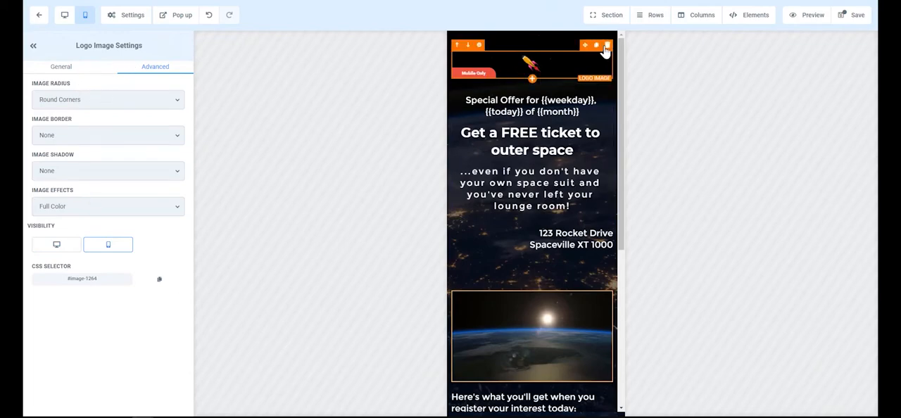
left_click(605, 47)
left_click(65, 16)
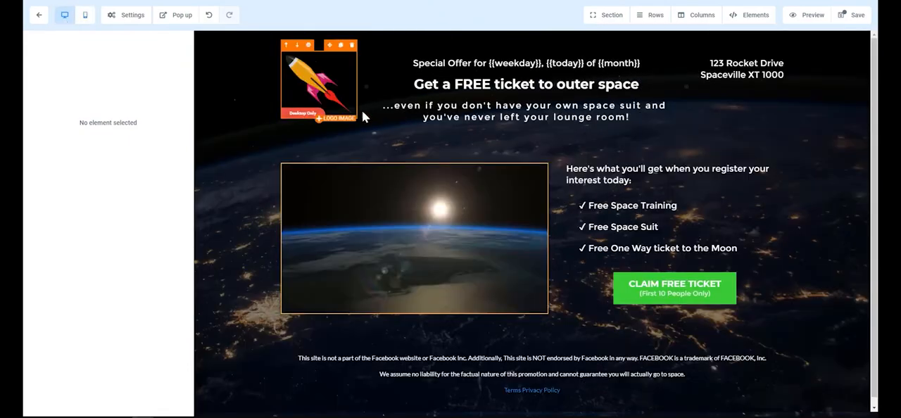
left_click(320, 88)
left_click(108, 246)
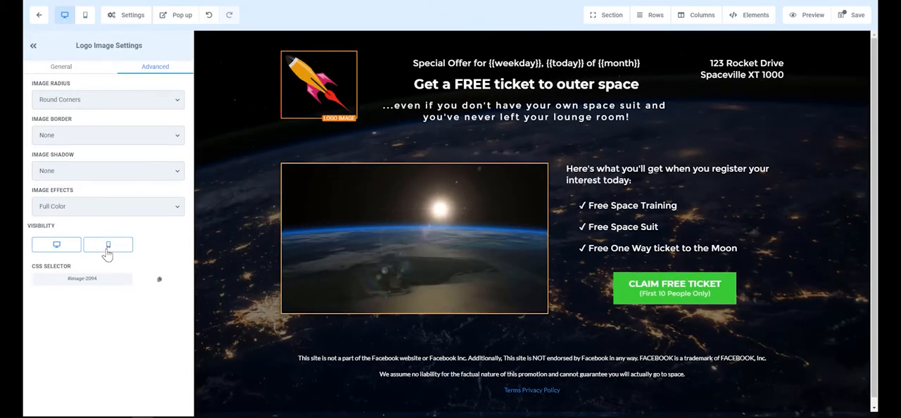
mouse_move(304, 102)
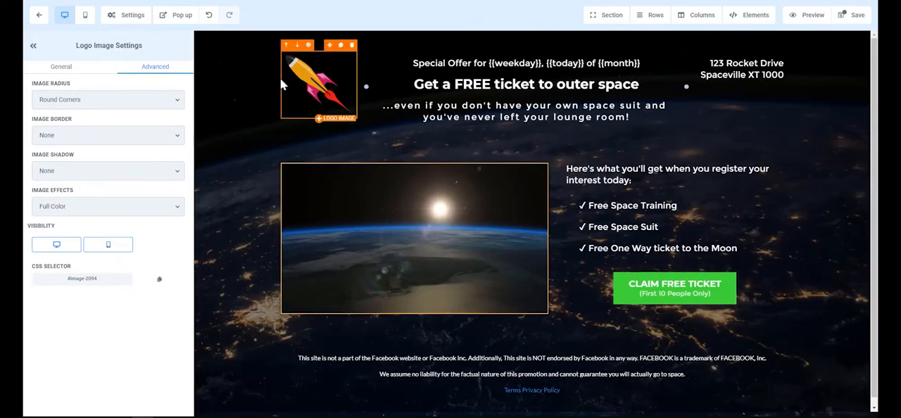
Set the rocket logo image's width to 150 px
left_click(59, 68)
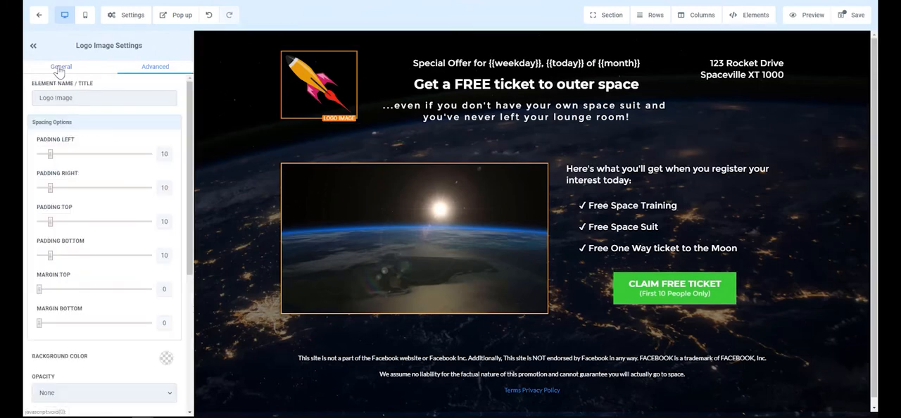
scroll(74, 265, "down", 3)
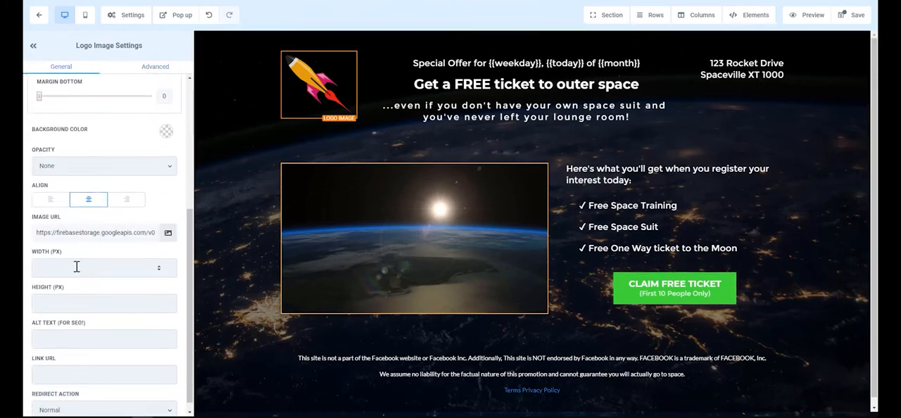
left_click(76, 266)
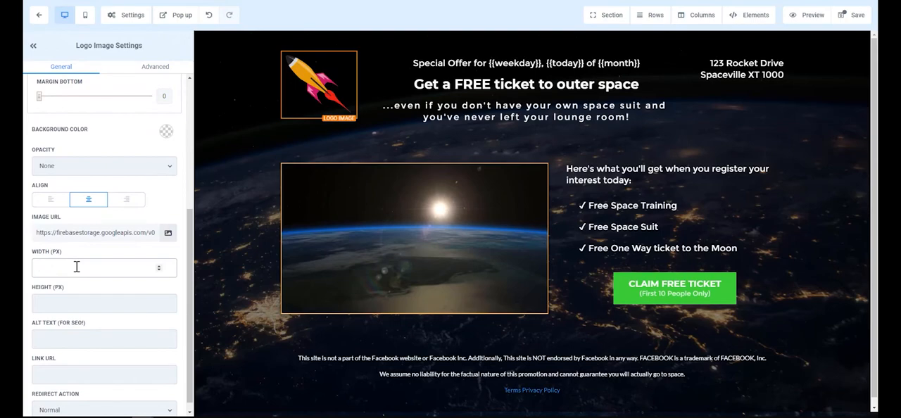
type("150")
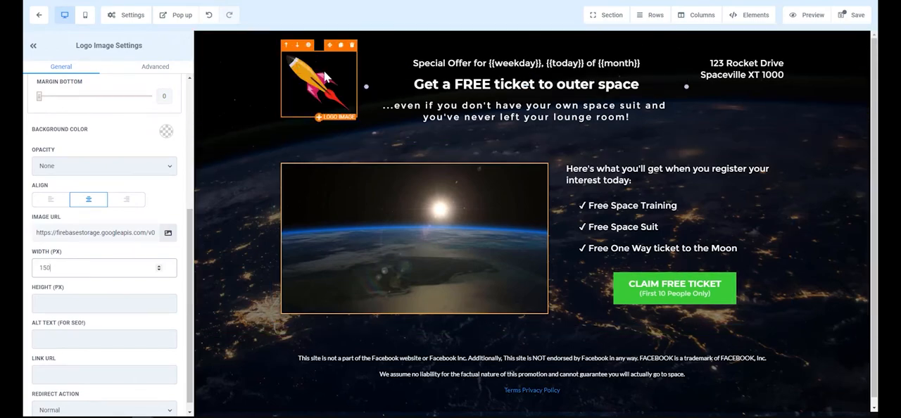
In the mobile view, duplicate the rocket logo and set the upper logo's width to 100 px
left_click(85, 15)
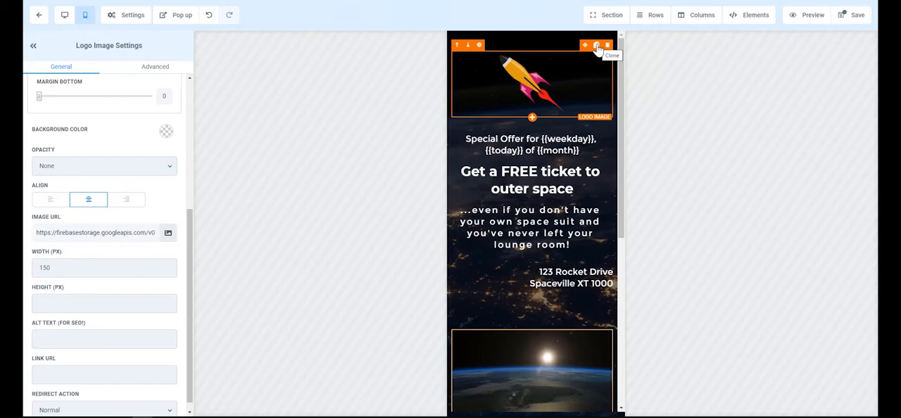
left_click(597, 46)
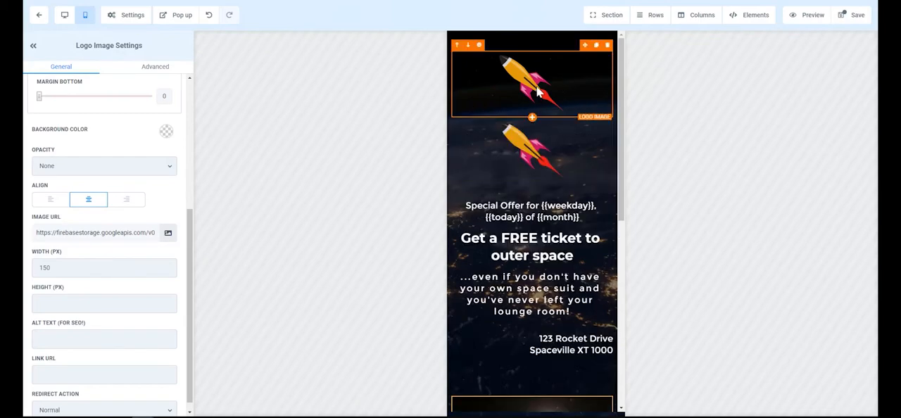
left_click(69, 264)
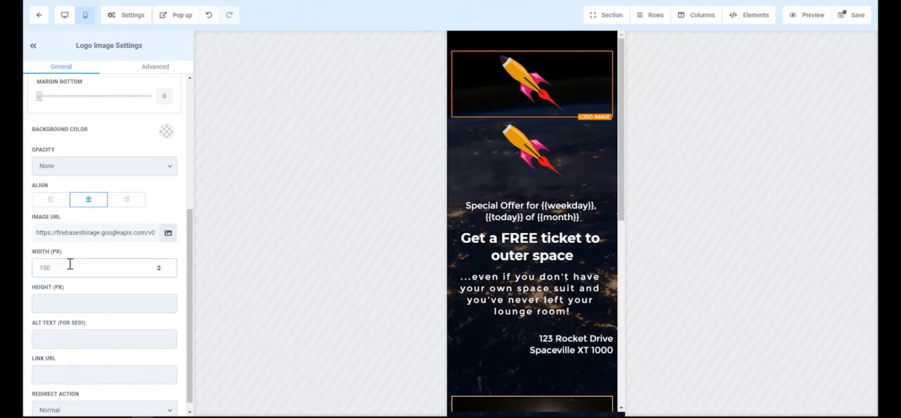
key("BackSpace")
key("BackSpace")
key("BackSpace")
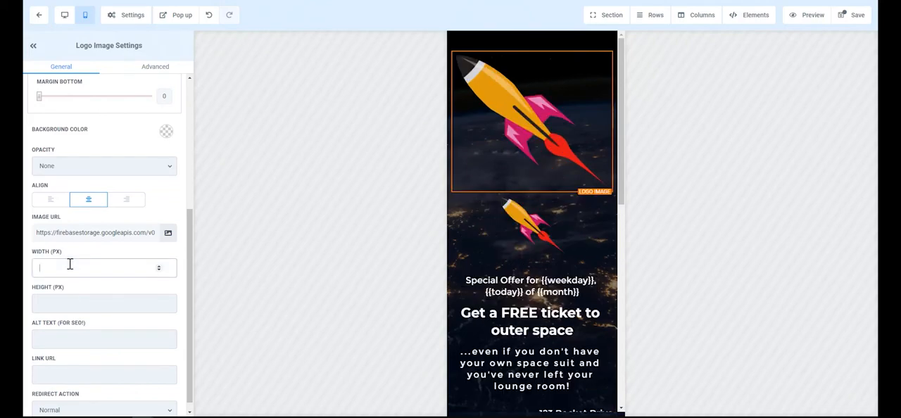
type("100")
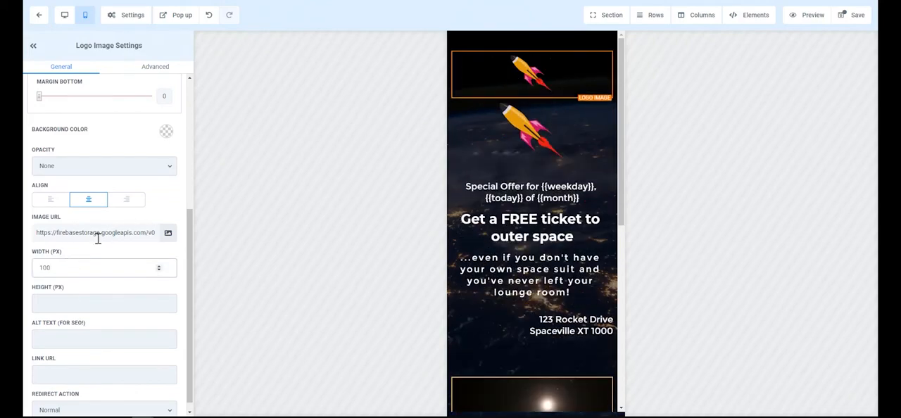
Make the upper 100 px logo visible on mobile only and the lower 150 px logo visible on desktop only
left_click(151, 67)
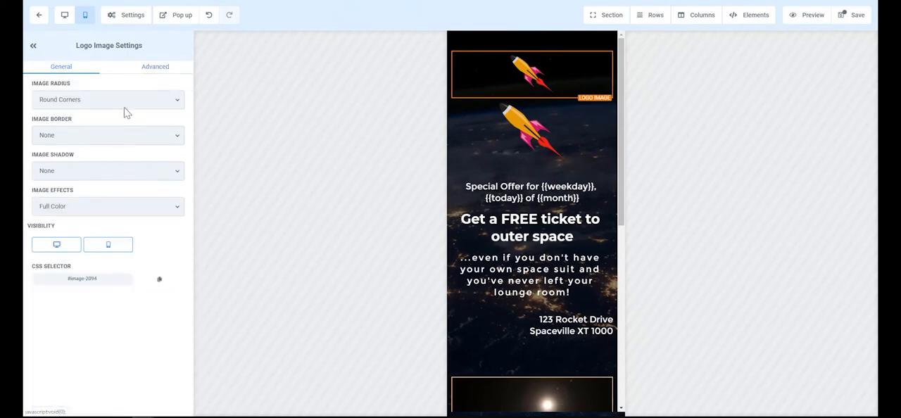
left_click(68, 243)
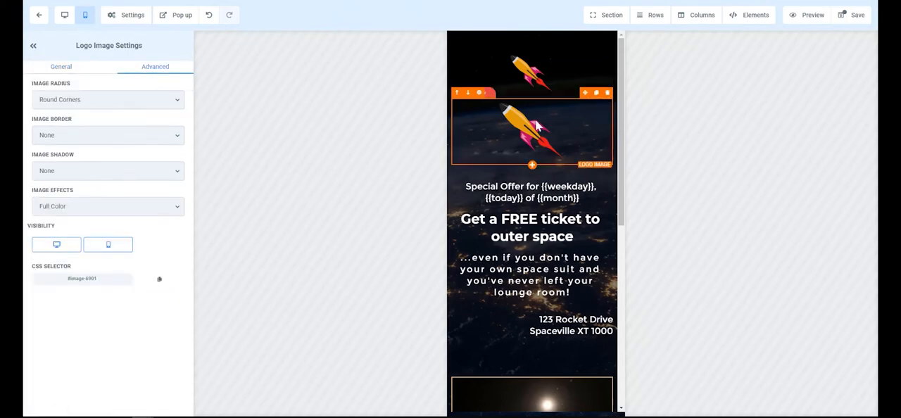
left_click(95, 248)
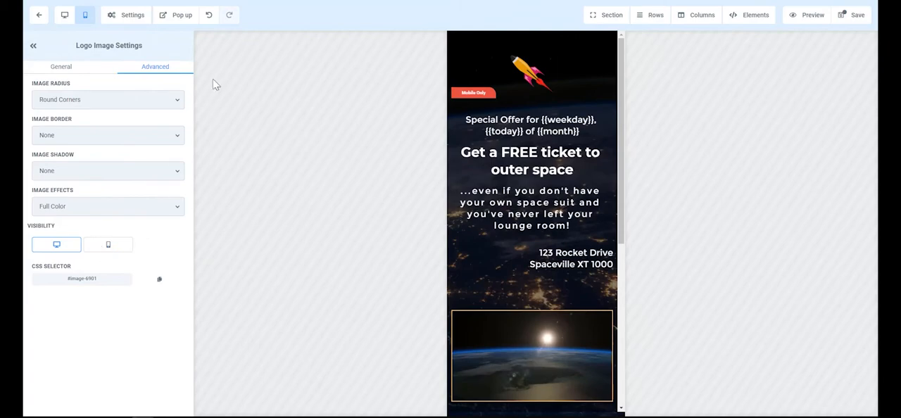
Make the address sub-headline in the header visible on desktop only and check the page in the mobile view
left_click(64, 16)
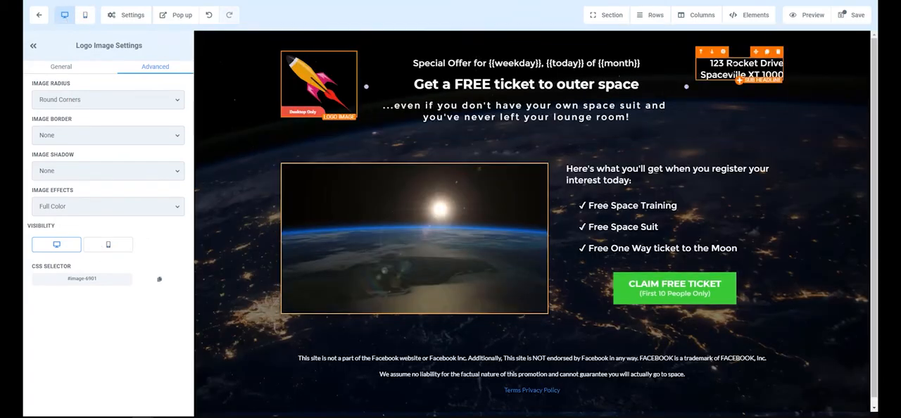
left_click(729, 64)
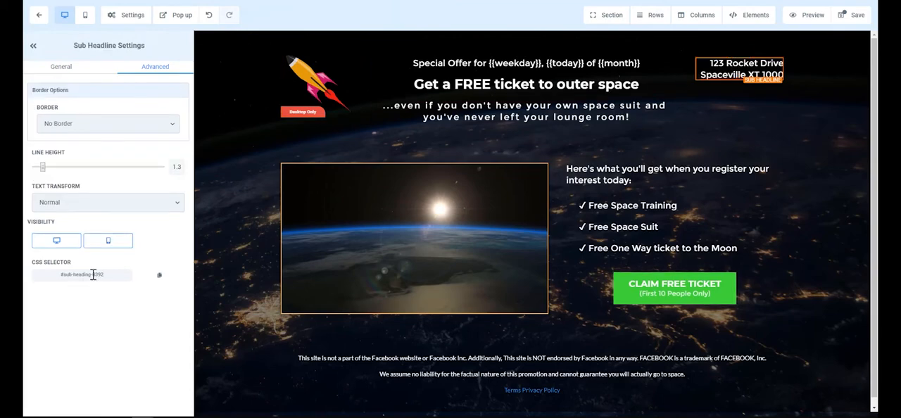
left_click(107, 242)
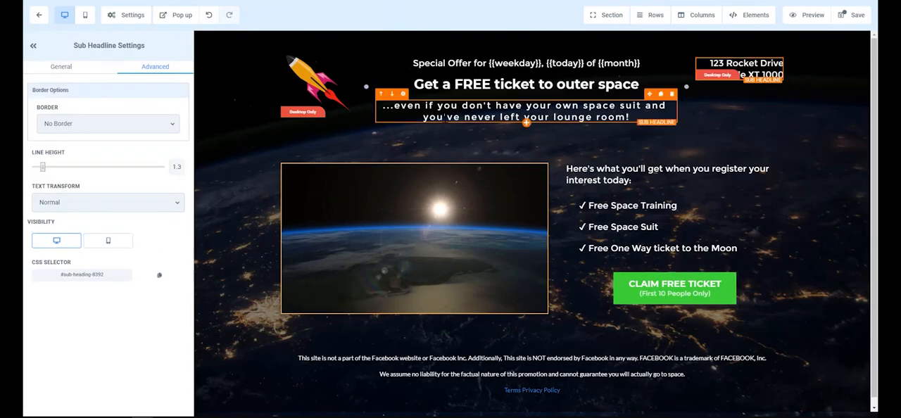
left_click(84, 17)
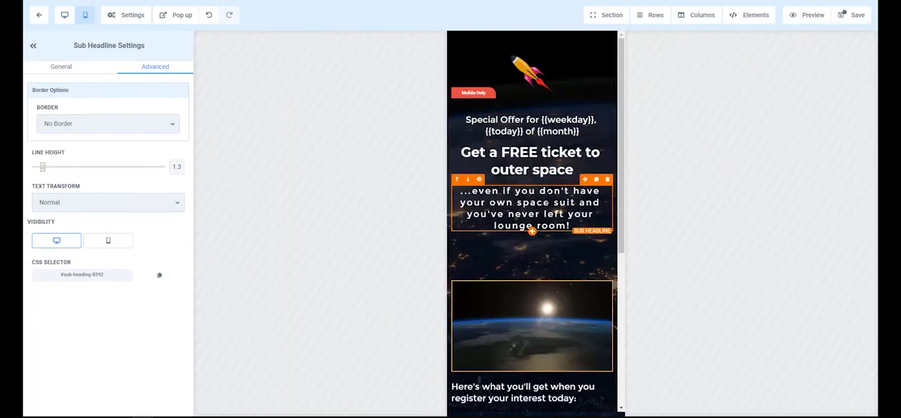
Reduce the mobile font size of the "Special Offer" sub-headline to 12, check it in the mobile view, and enlarge it slightly
left_click(544, 121)
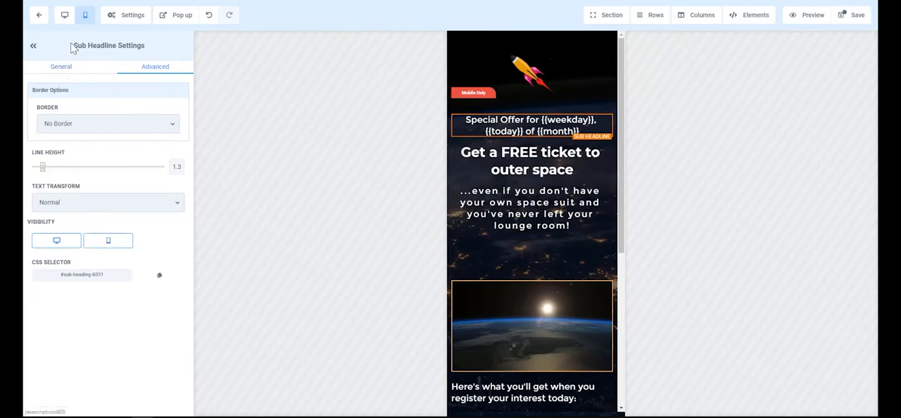
left_click(64, 16)
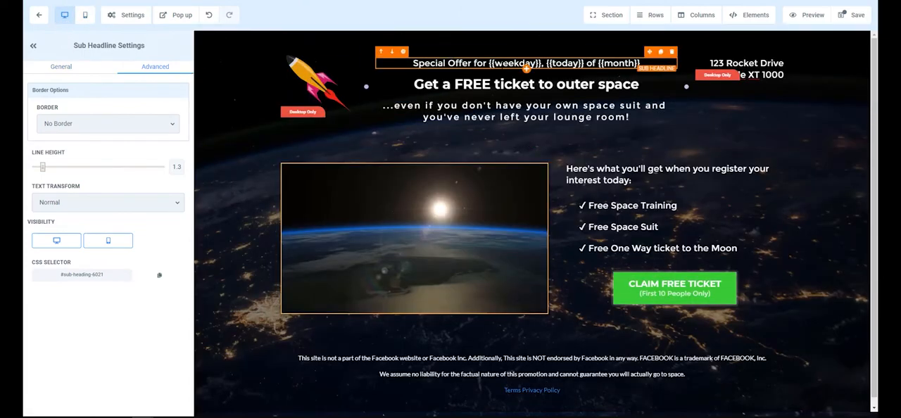
left_click(61, 67)
scroll(86, 239, "down", 1)
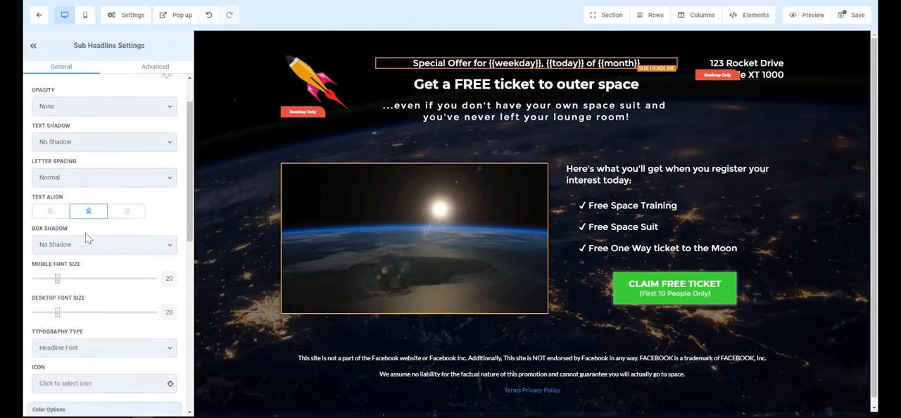
scroll(86, 239, "down", 1)
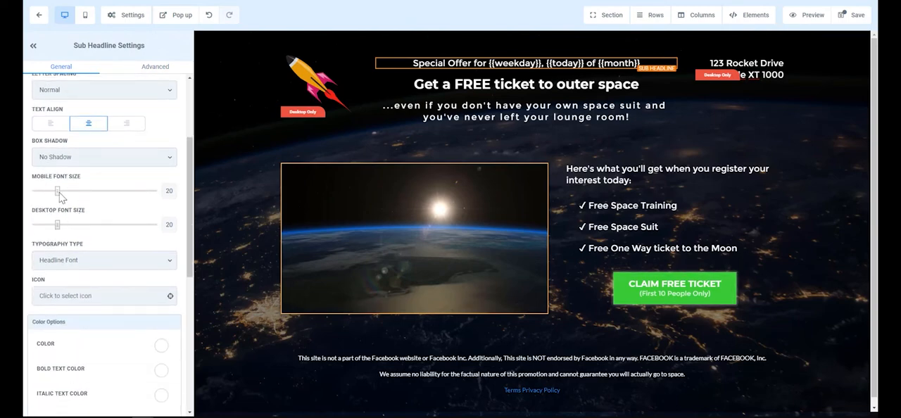
left_click_drag(60, 197, 49, 197)
left_click(86, 19)
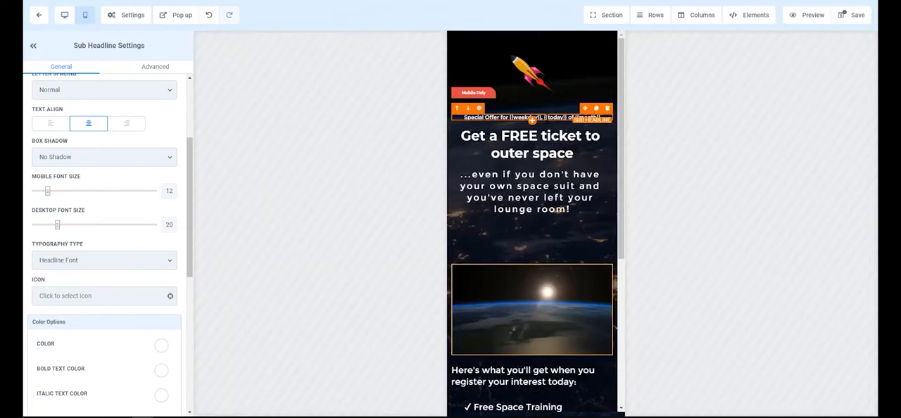
left_click(53, 190)
Set the mobile font size to 25 for the "Get a FREE ticket" headline and to 15 for the sub-headline below it
left_click(531, 166)
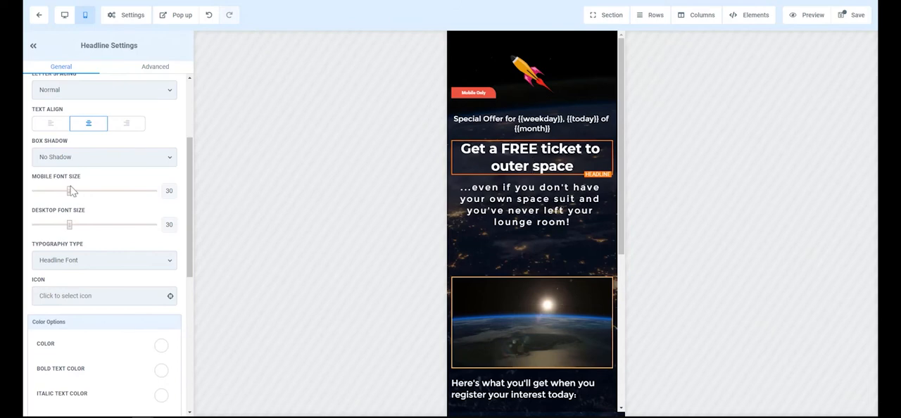
left_click_drag(71, 191, 64, 195)
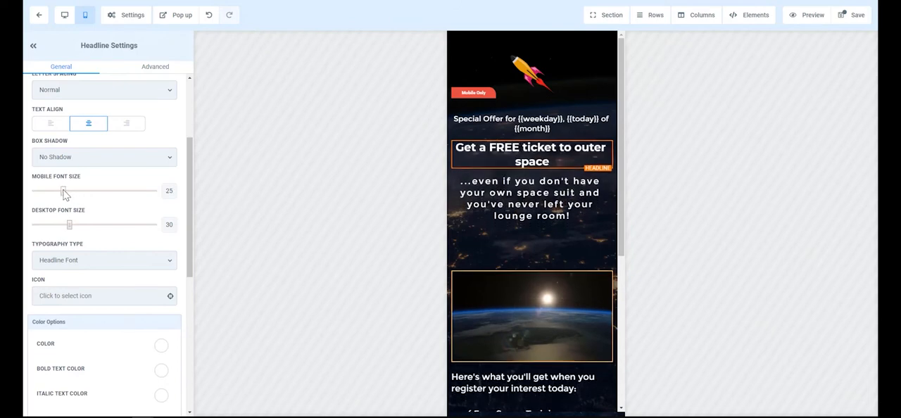
left_click(545, 192)
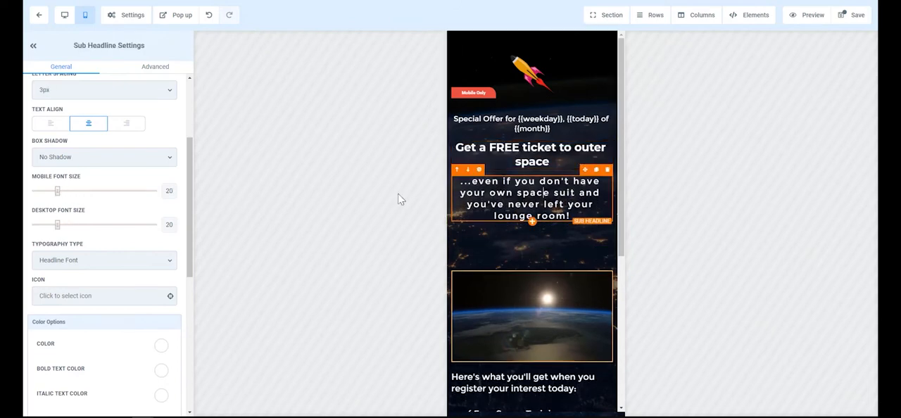
left_click_drag(58, 193, 51, 192)
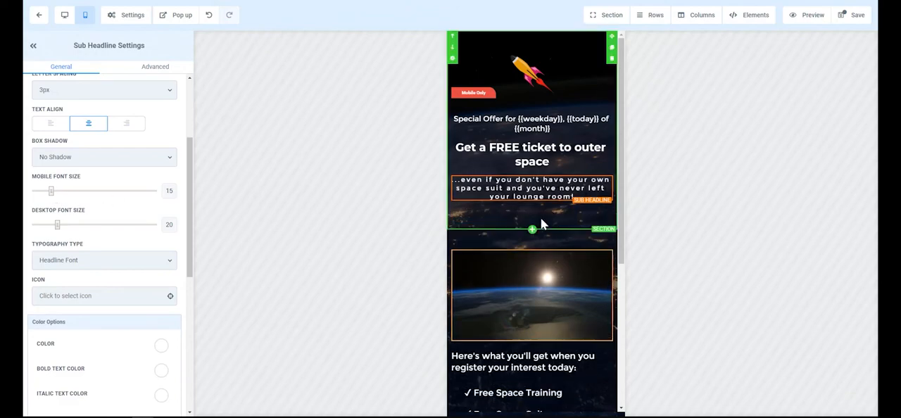
Set the bottom padding of the header's three-column row and of its surrounding section to 0
left_click(521, 240)
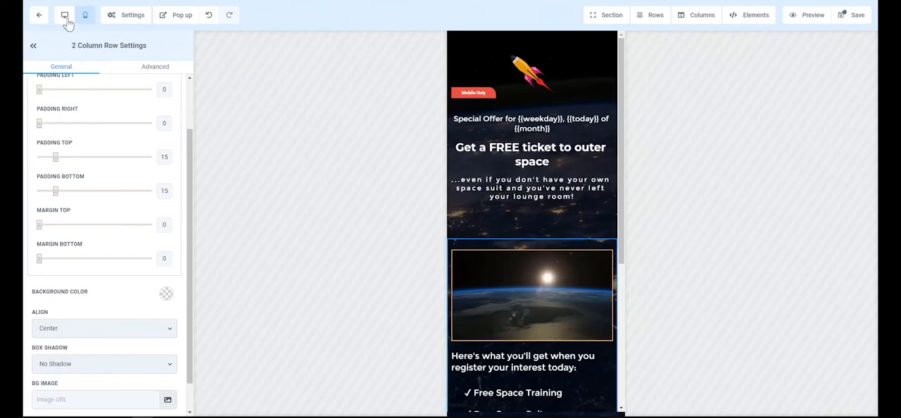
left_click(64, 14)
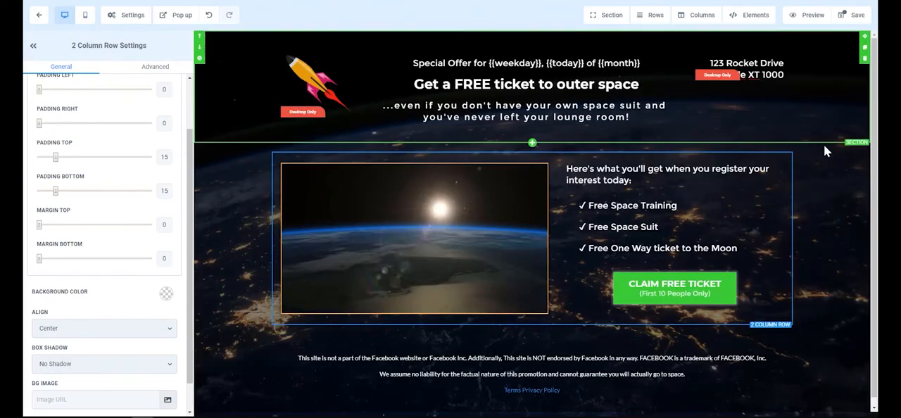
left_click(85, 15)
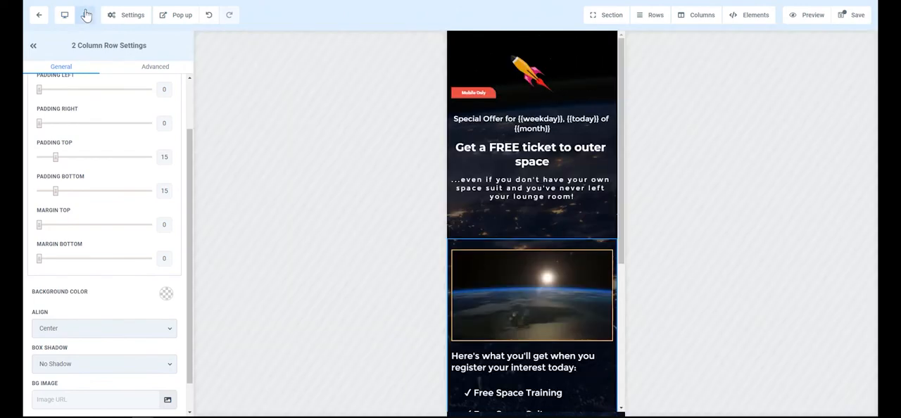
left_click(563, 213)
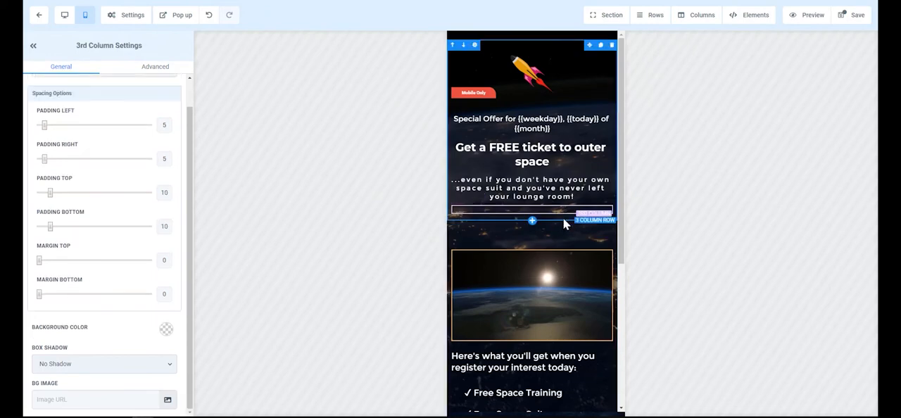
left_click(563, 219)
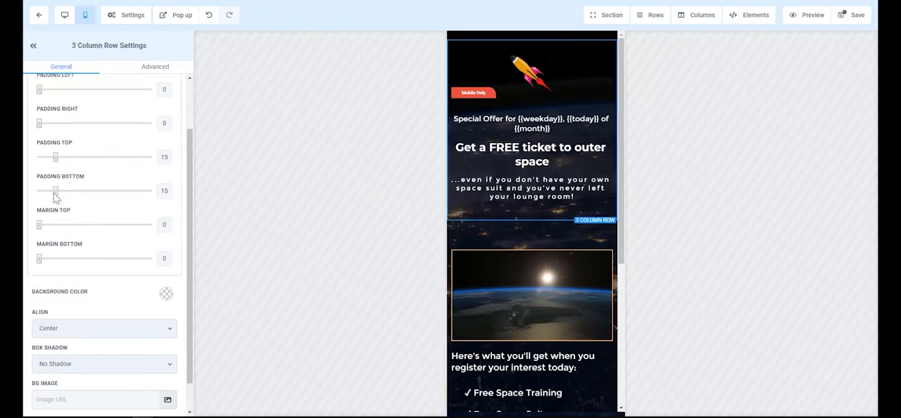
left_click_drag(56, 196, 25, 199)
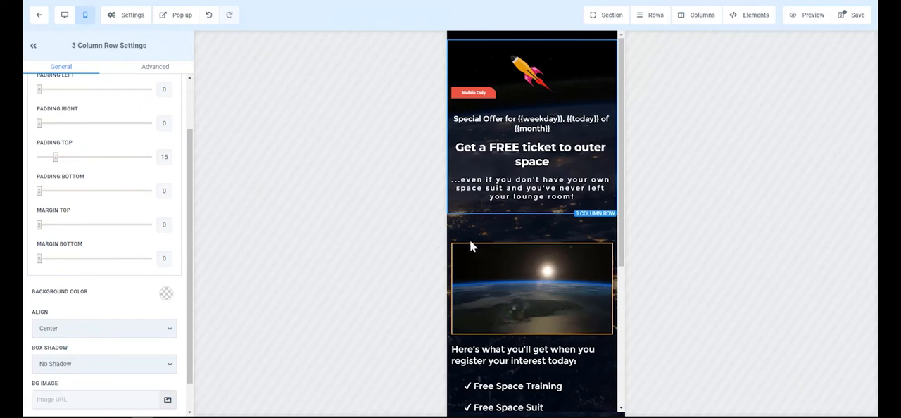
left_click(498, 220)
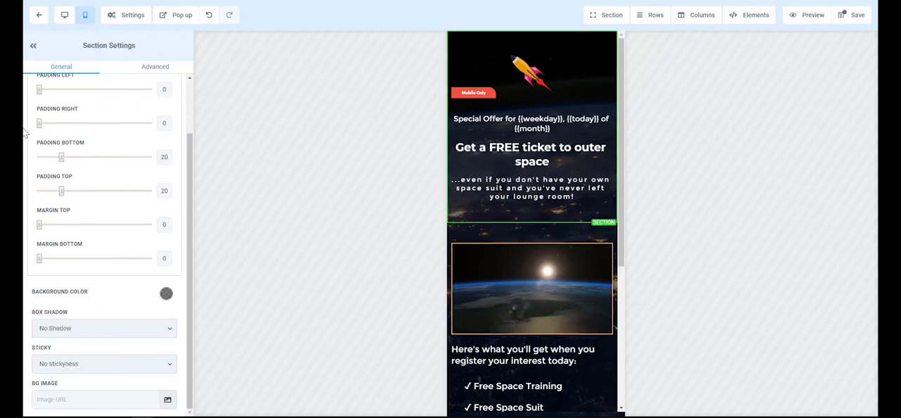
left_click_drag(61, 160, 26, 163)
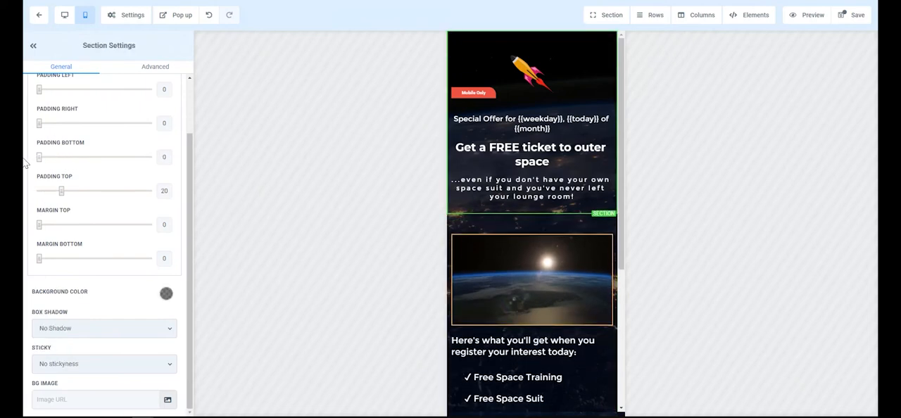
Set the top padding of the video's two-column row and of its surrounding section to 0
left_click(501, 227)
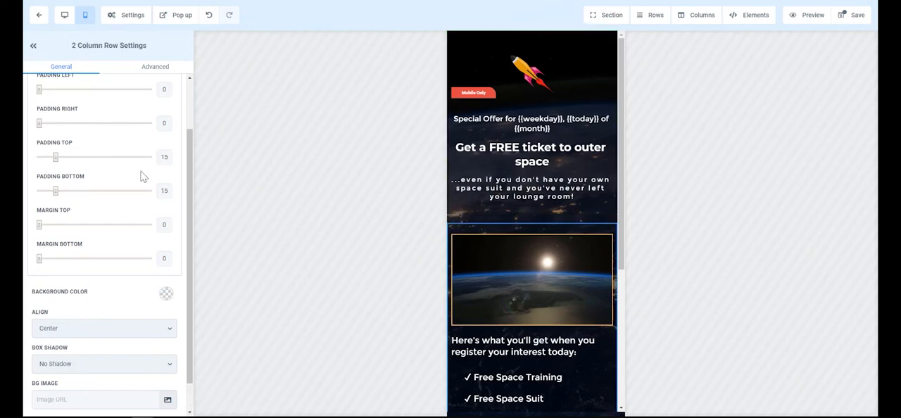
left_click_drag(55, 157, 25, 157)
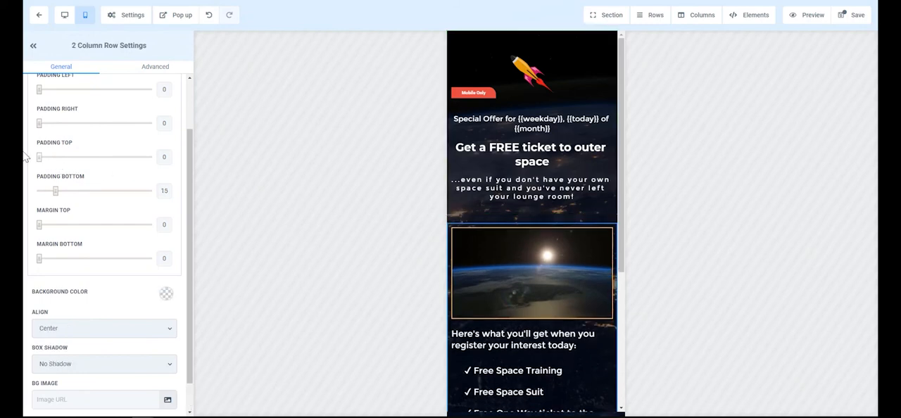
left_click(543, 217)
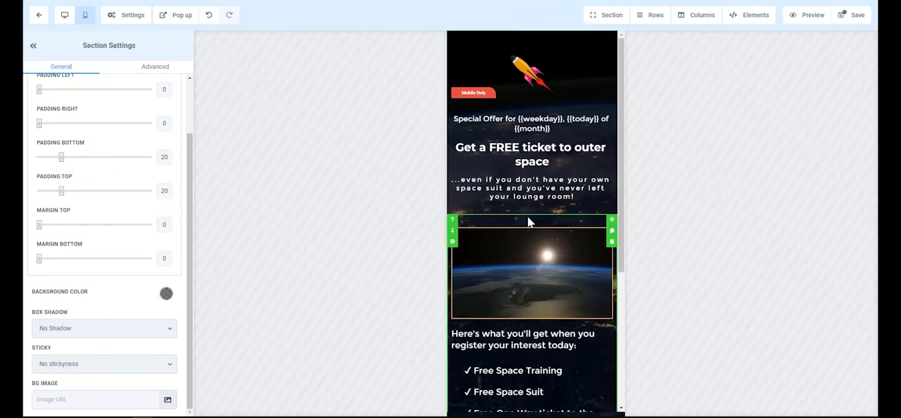
left_click_drag(62, 191, 7, 195)
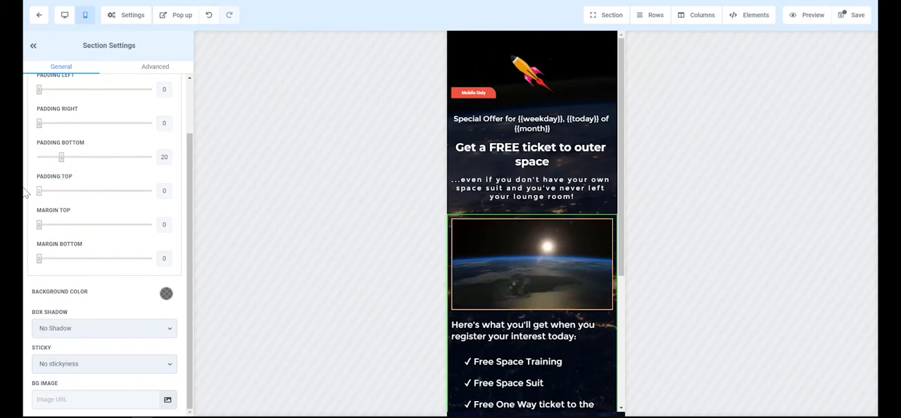
Set the top and bottom padding of the header's third column to 0
left_click(503, 209)
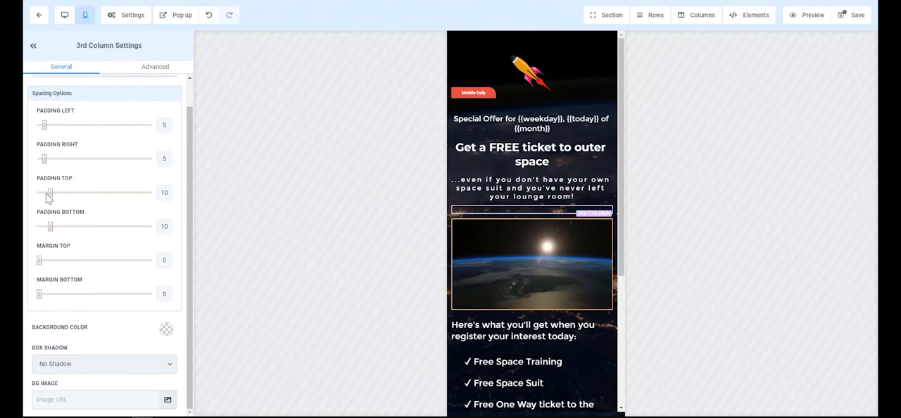
left_click_drag(50, 198, 26, 200)
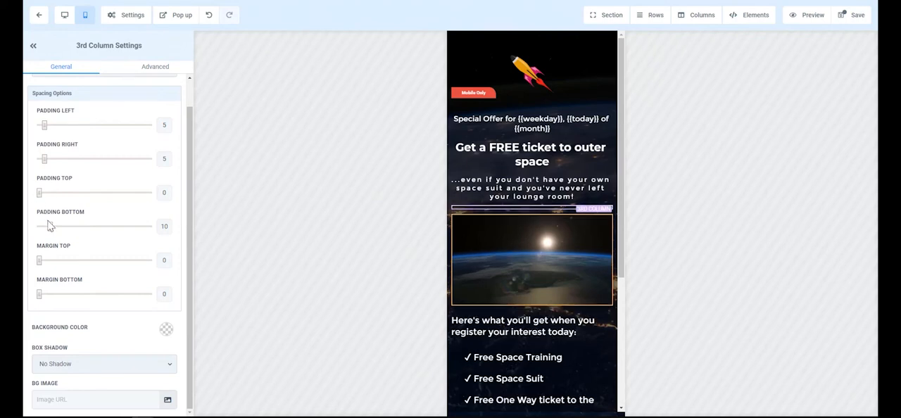
left_click_drag(52, 229, 24, 228)
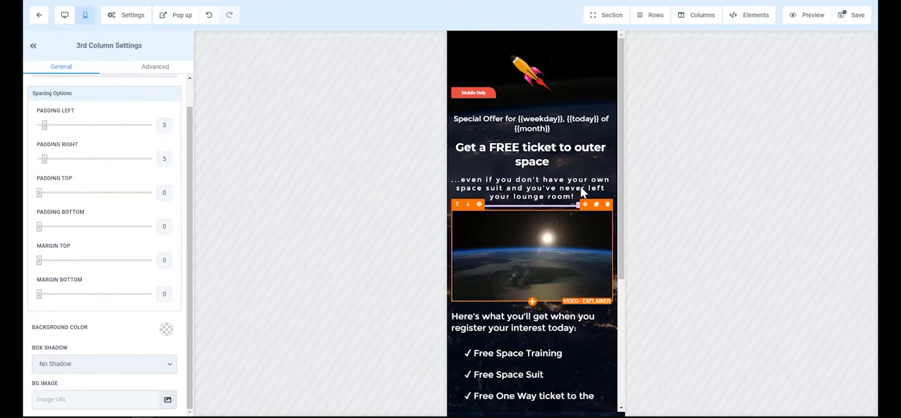
left_click(521, 321)
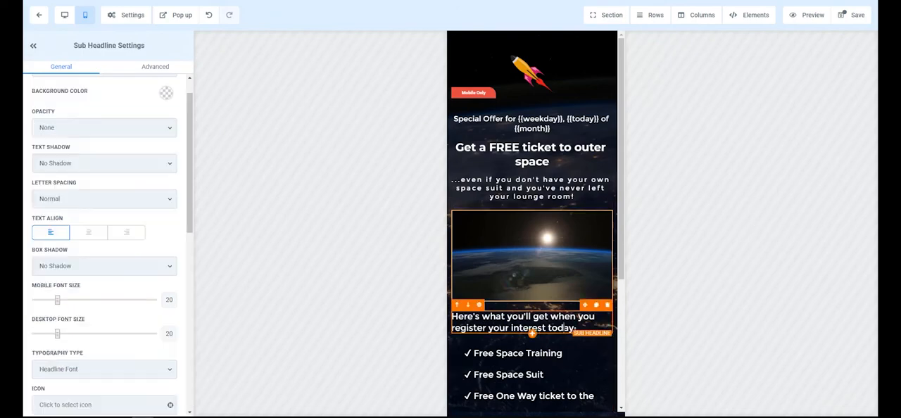
Return to the desktop view and add a divider below the "...even if you don't have your own space suit" sub-headline
left_click(62, 20)
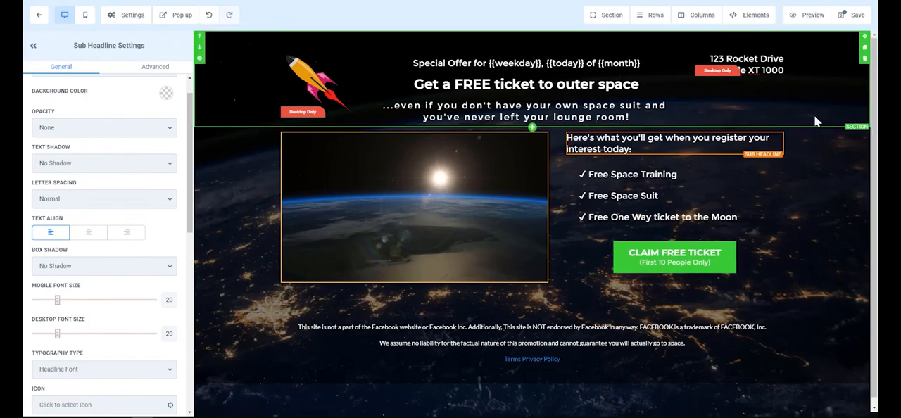
left_click(527, 124)
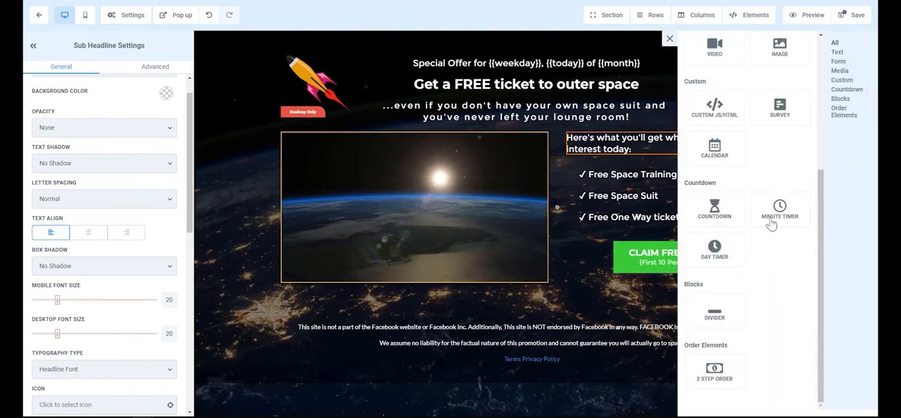
left_click(713, 314)
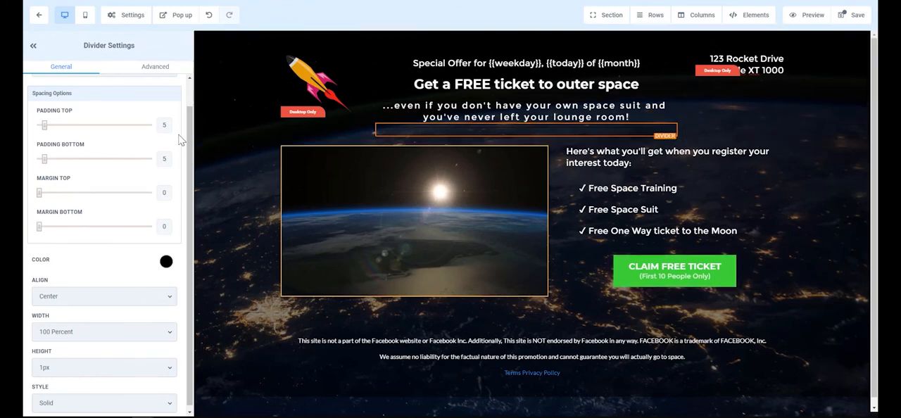
Make the divider's color transparent and set its bottom padding to 19
left_click(165, 261)
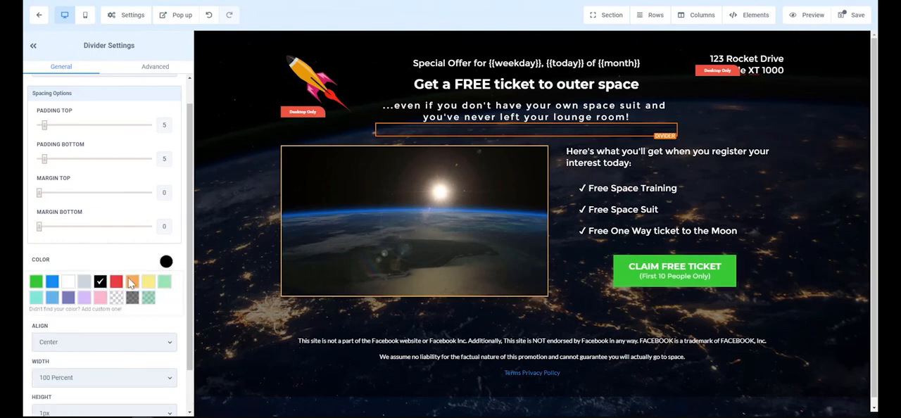
left_click(116, 297)
mouse_move(53, 161)
left_mouse_down()
mouse_move(84, 163)
mouse_move(61, 163)
left_mouse_up()
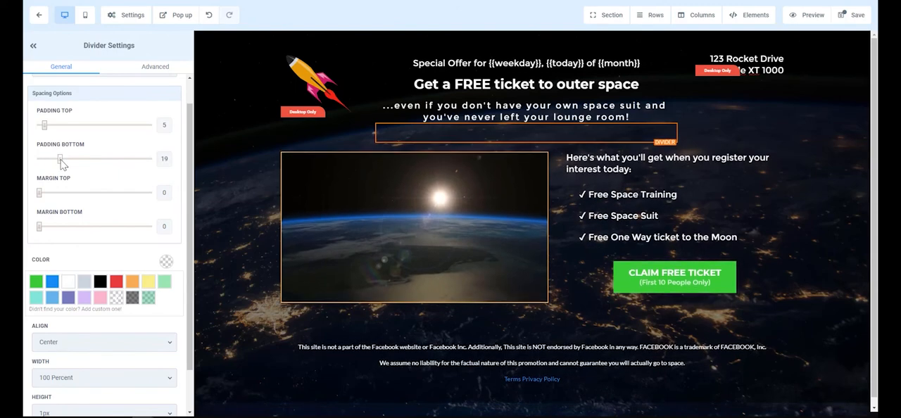
Make the divider visible on desktop only and check the header-to-video spacing in the mobile view
left_click(150, 71)
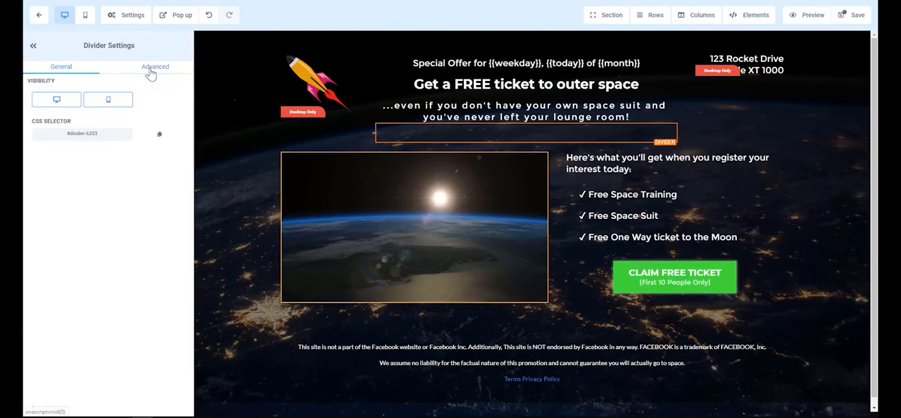
left_click(109, 100)
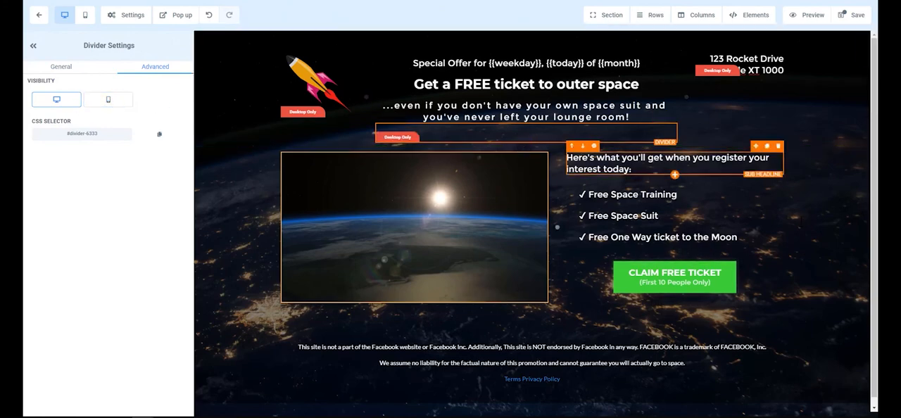
left_click(840, 214)
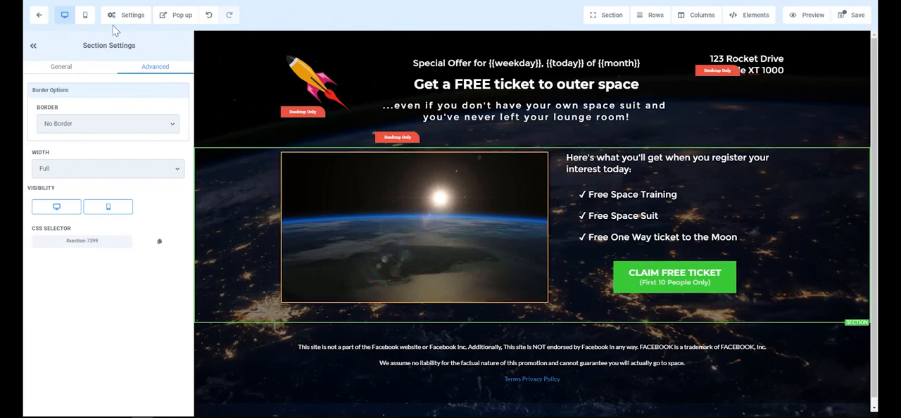
left_click(86, 16)
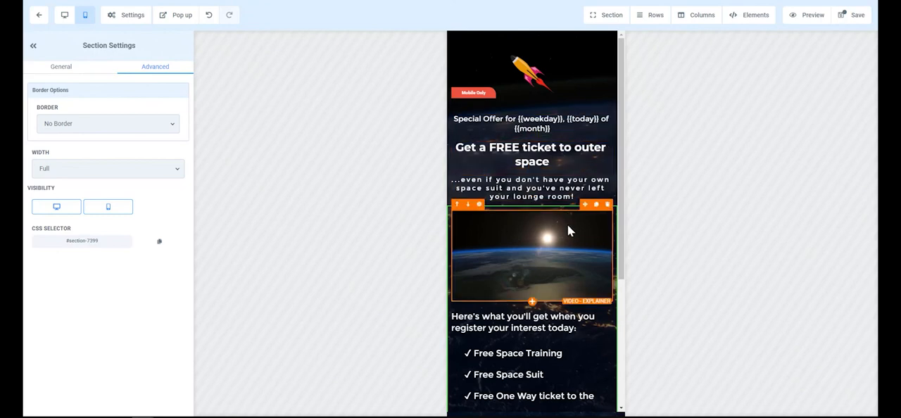
left_click(562, 240)
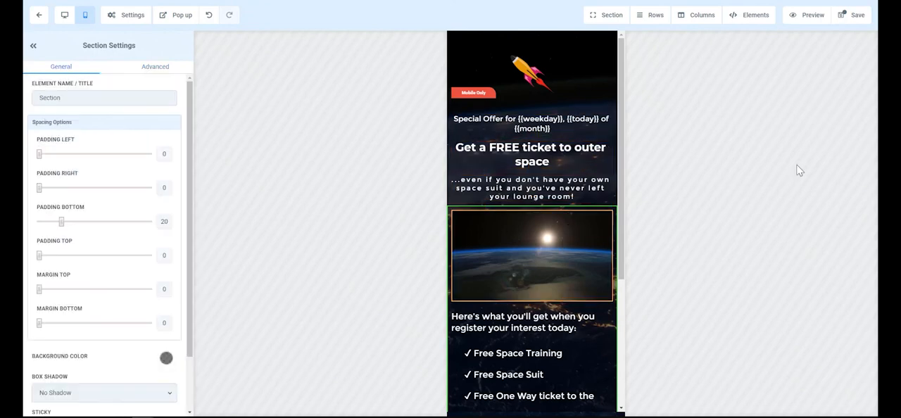